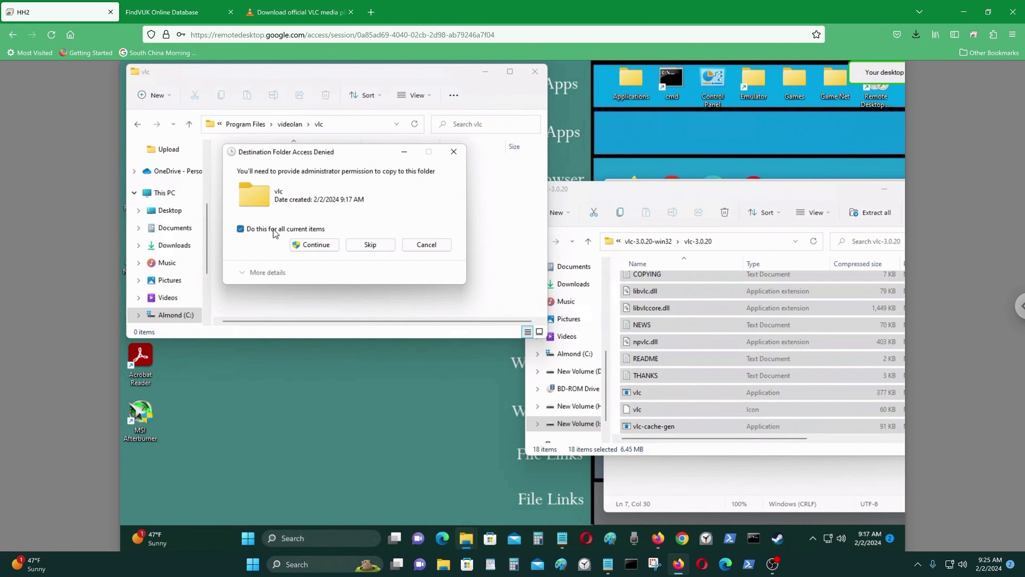
Step: Grant administrator access for all current items so the 18 VLC files finish copying into videolan\vlc
{"action": "left_click", "coordinate": [326, 244]}
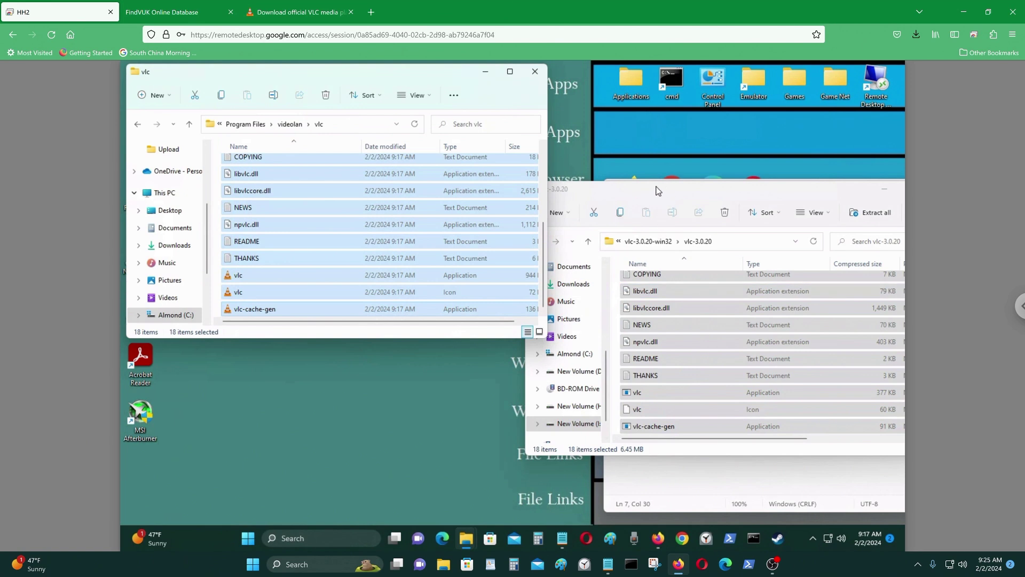
Step: Copy libaacs.dll from the Stargate 3E Drive folder into Program Files\videolan\vlc, approving the admin prompt
{"action": "left_click", "coordinate": [537, 241]}
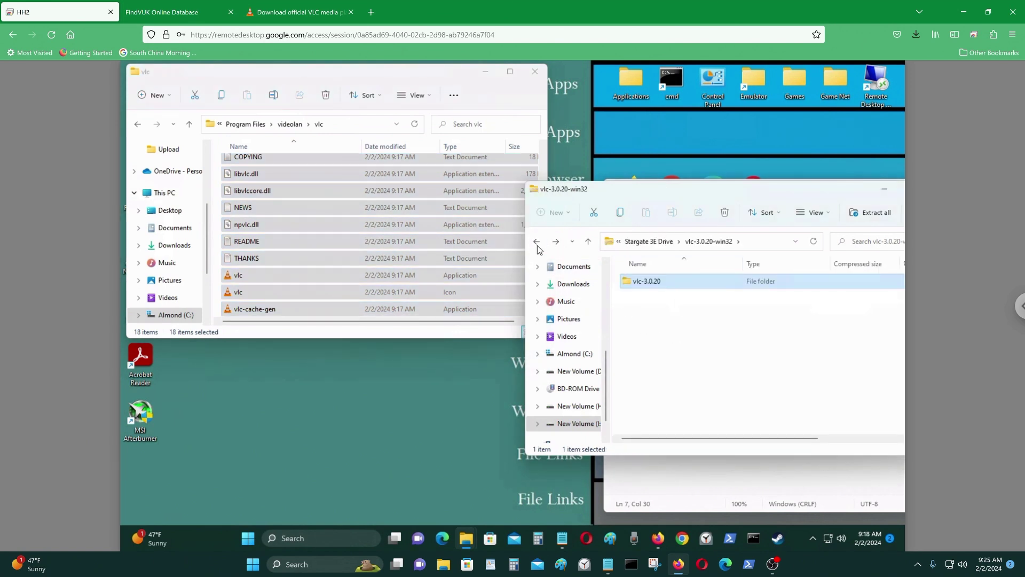
{"action": "left_click", "coordinate": [537, 245]}
{"action": "left_click", "coordinate": [694, 383]}
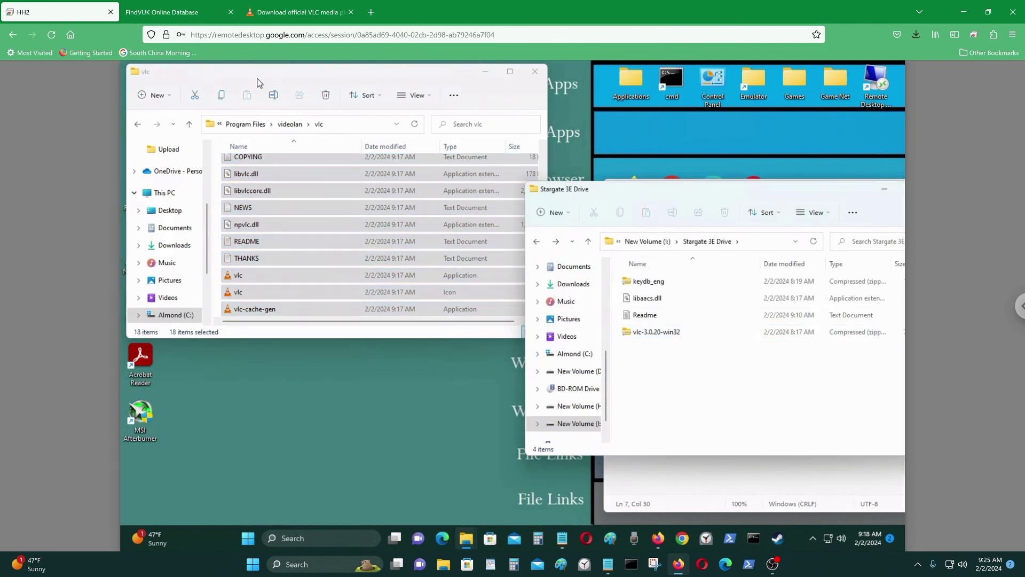
{"action": "left_click", "coordinate": [137, 124]}
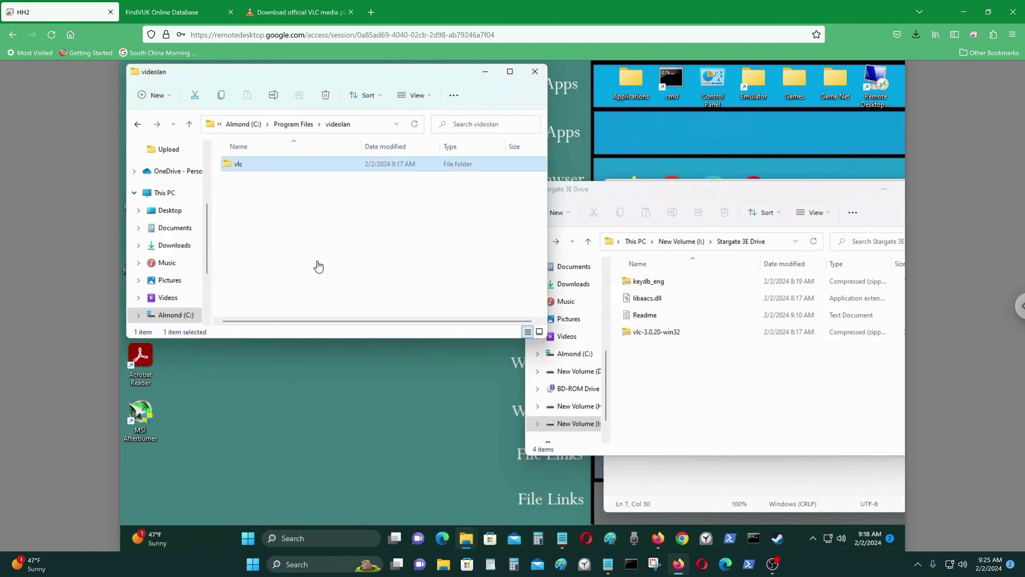
{"action": "left_click", "coordinate": [663, 300]}
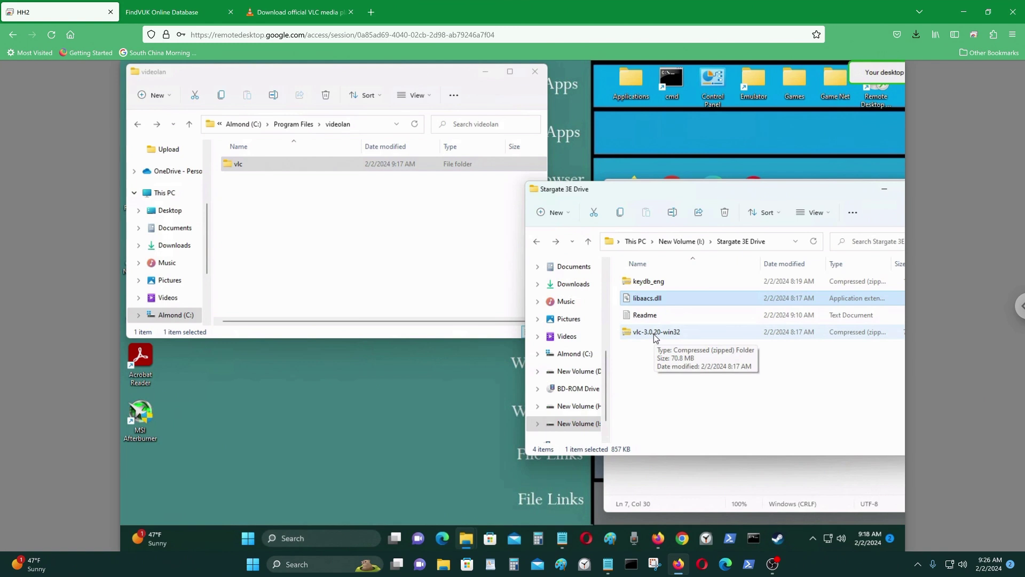
{"action": "left_click_drag", "start_coordinate": [656, 300], "coordinate": [295, 164]}
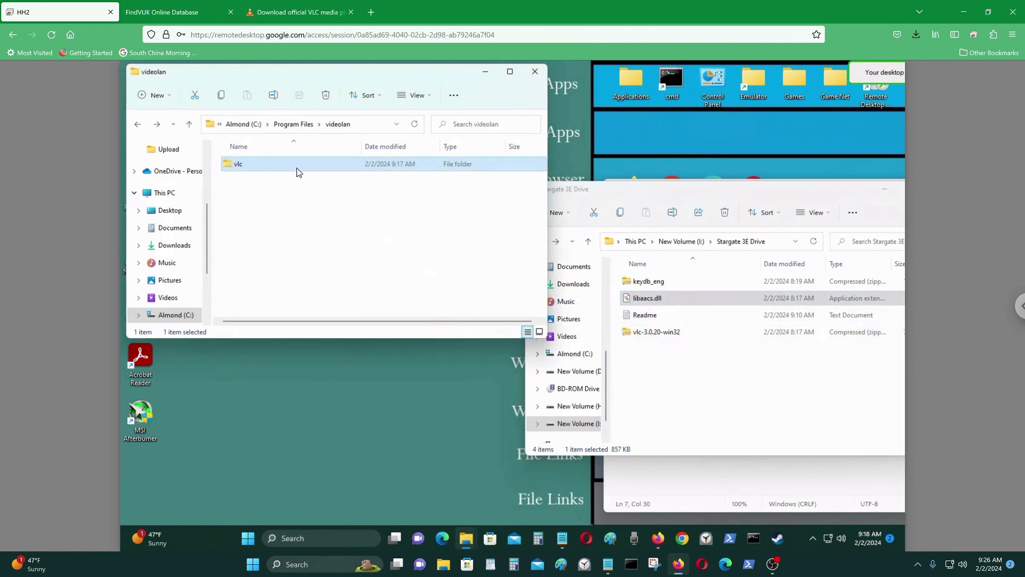
{"action": "left_click", "coordinate": [464, 224]}
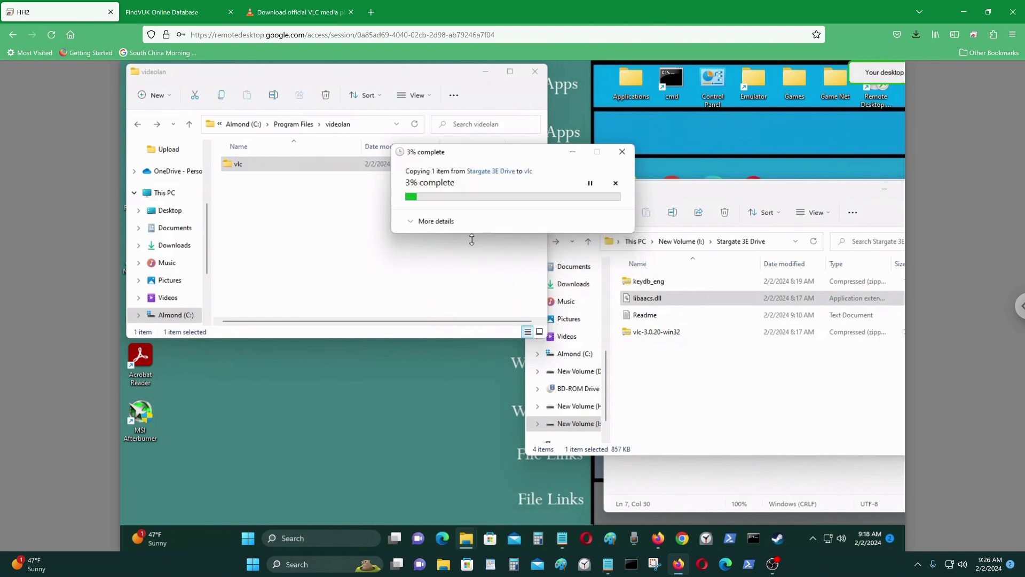
{"action": "left_click", "coordinate": [434, 282]}
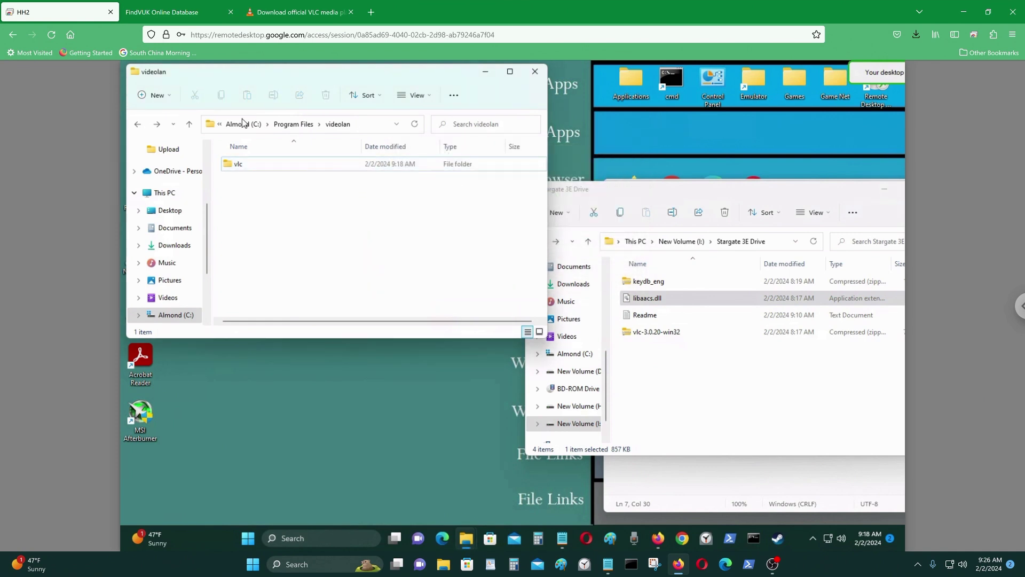
Step: Navigate to C:\ProgramData through the address bar
{"action": "left_click", "coordinate": [132, 121]}
{"action": "left_click", "coordinate": [133, 121]}
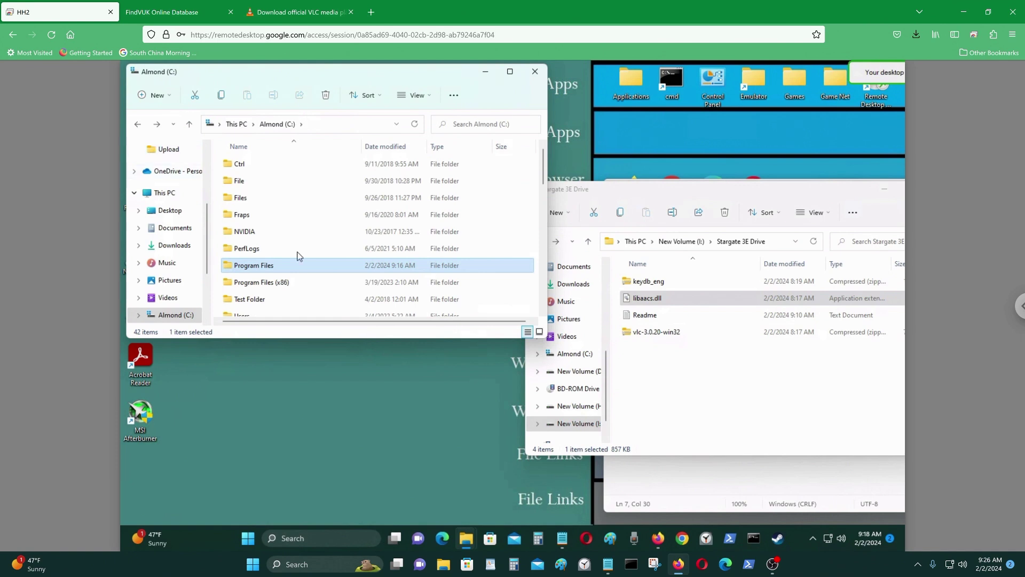
{"action": "left_click", "coordinate": [326, 127]}
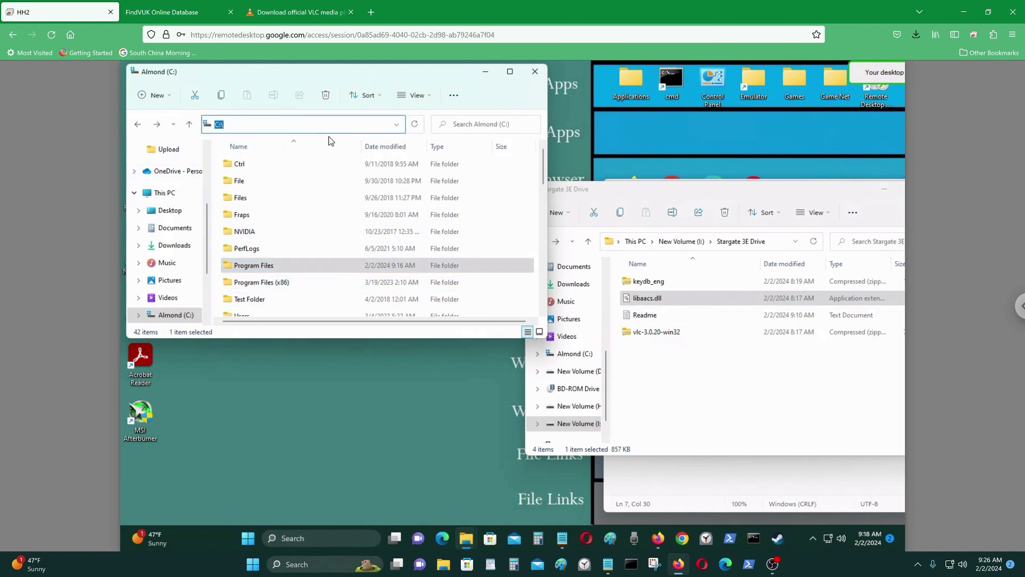
{"action": "type", "text": "c:\\"}
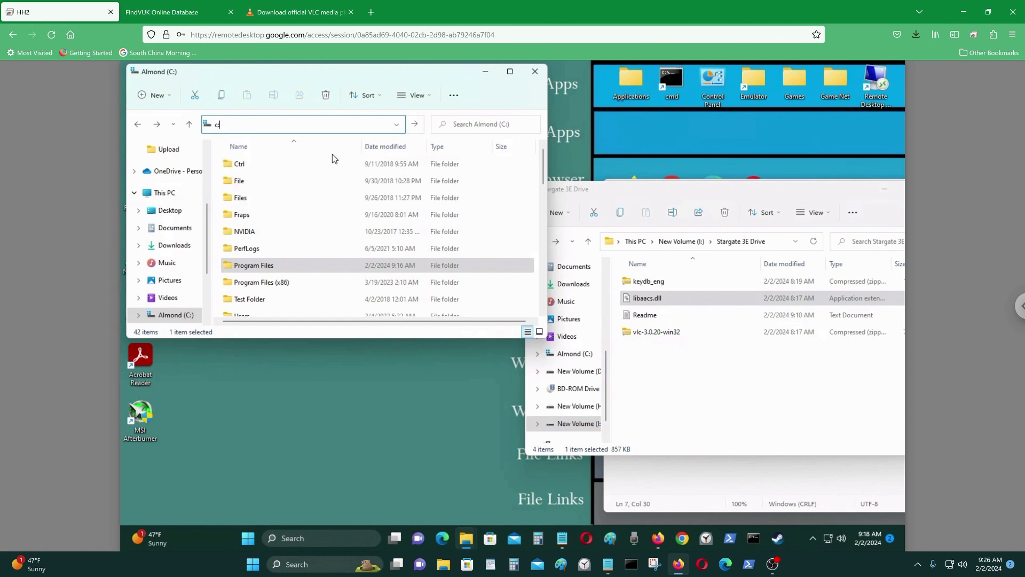
{"action": "type", "text": "progr"}
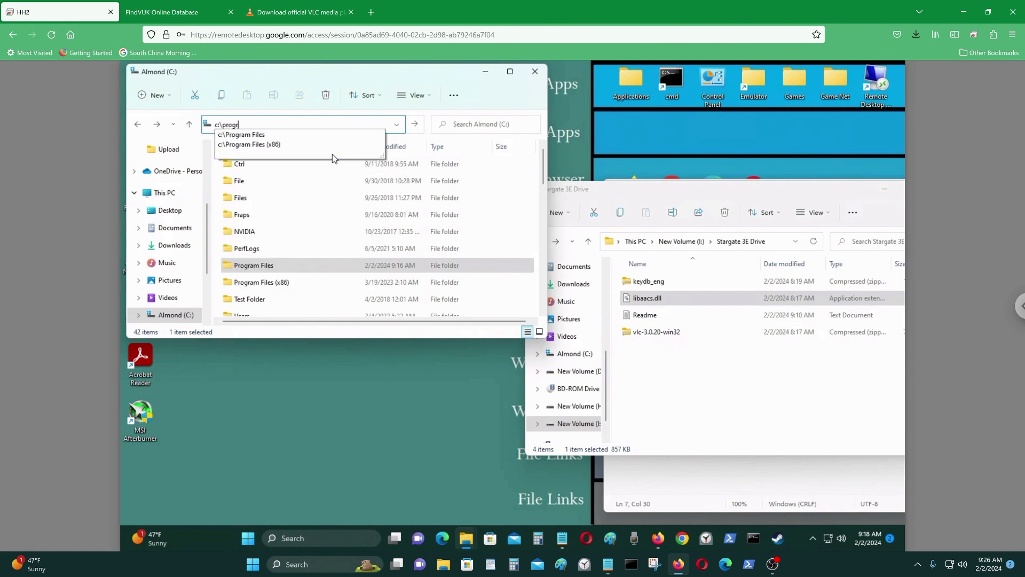
{"action": "type", "text": "amdata"}
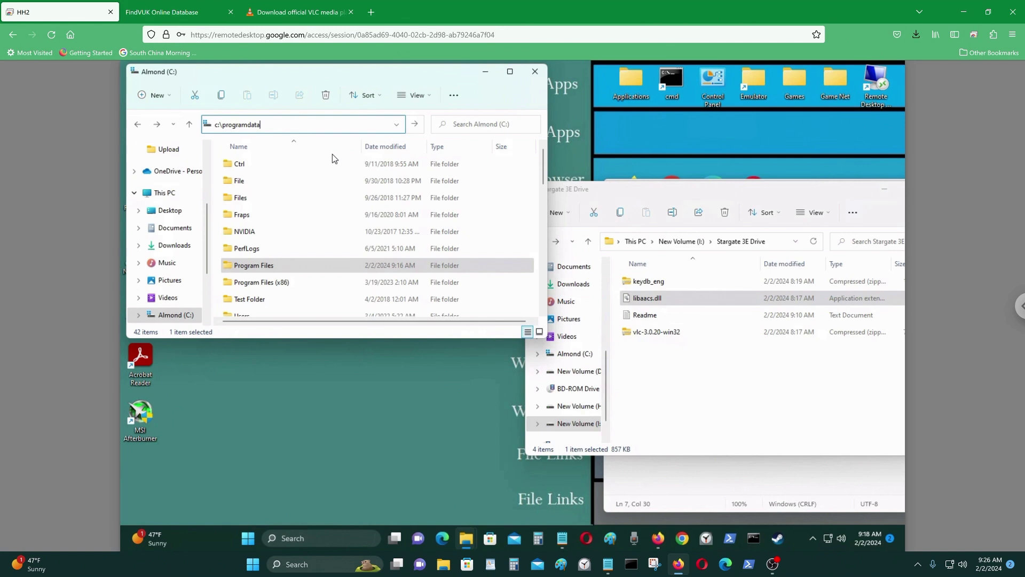
{"action": "key", "text": "Return"}
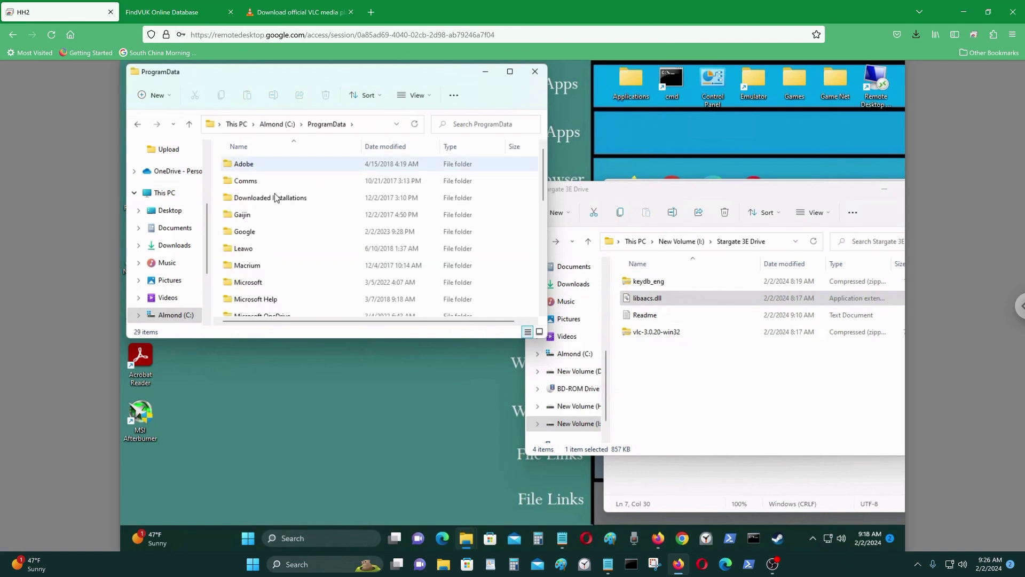
Step: Create a new folder named aacs in ProgramData and open it
{"action": "right_click", "coordinate": [220, 198]}
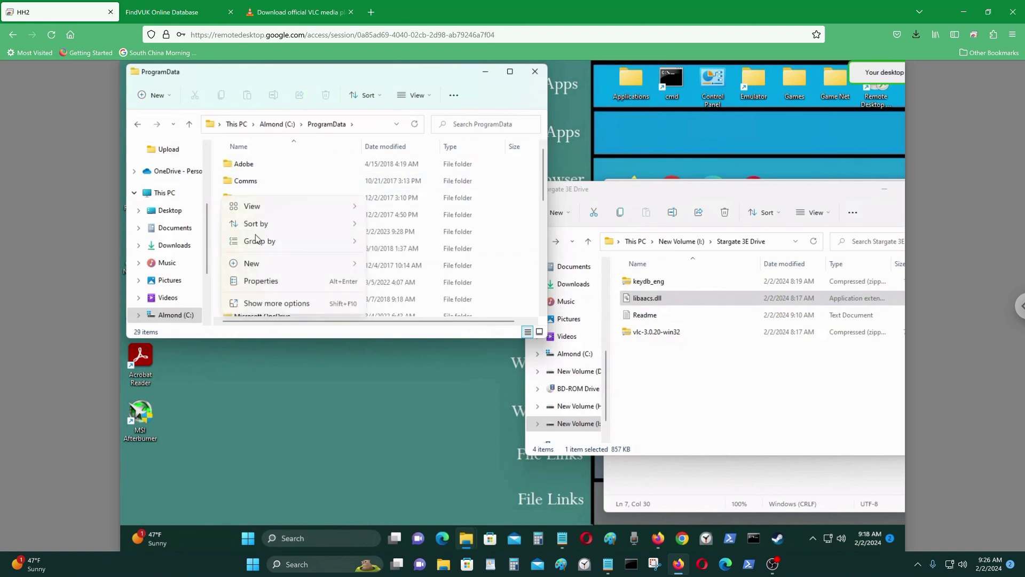
{"action": "mouse_move", "coordinate": [270, 263]}
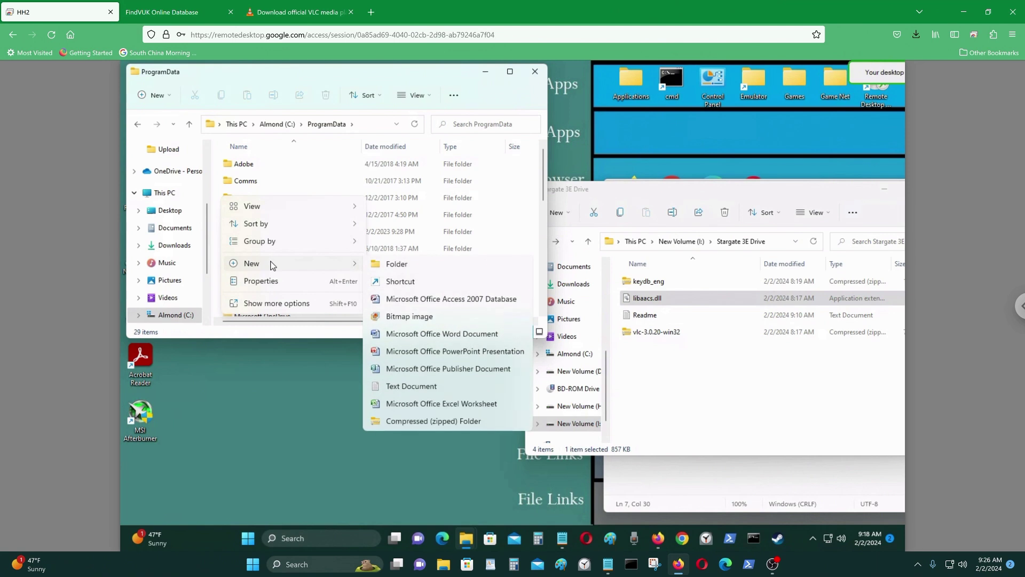
{"action": "left_click", "coordinate": [389, 264]}
{"action": "type", "text": "aacs"}
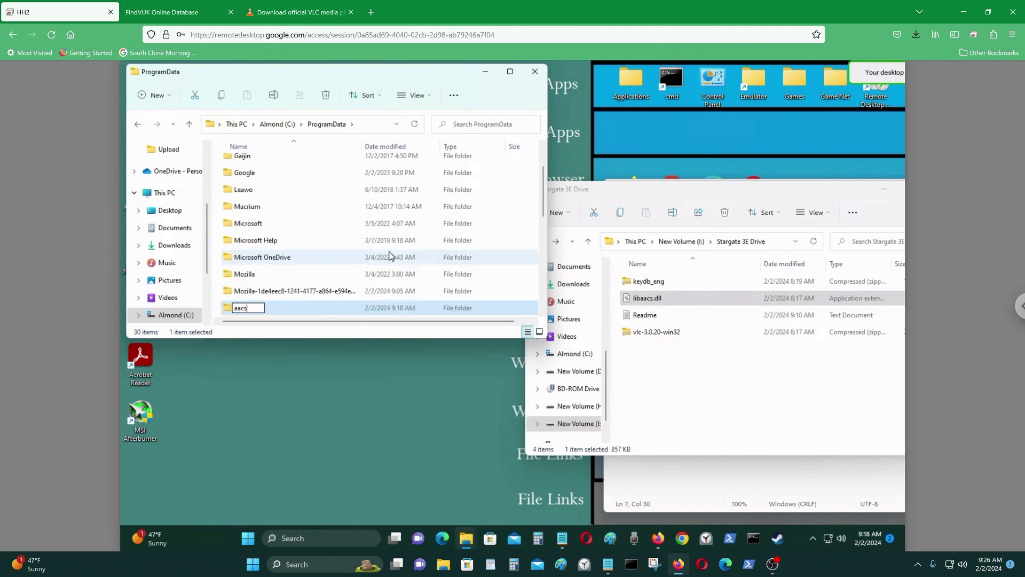
{"action": "key", "text": "Return"}
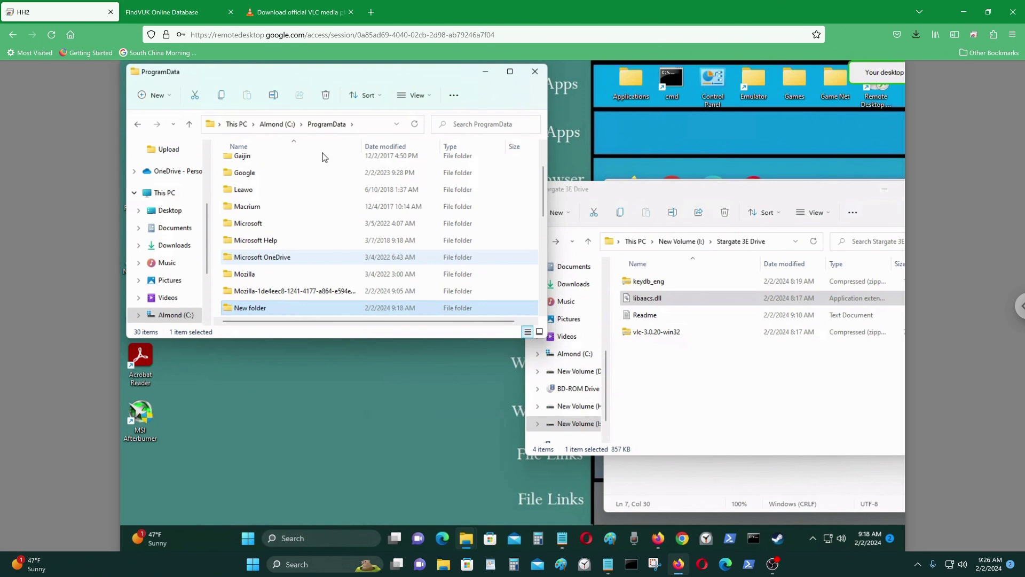
{"action": "double_click", "coordinate": [312, 161]}
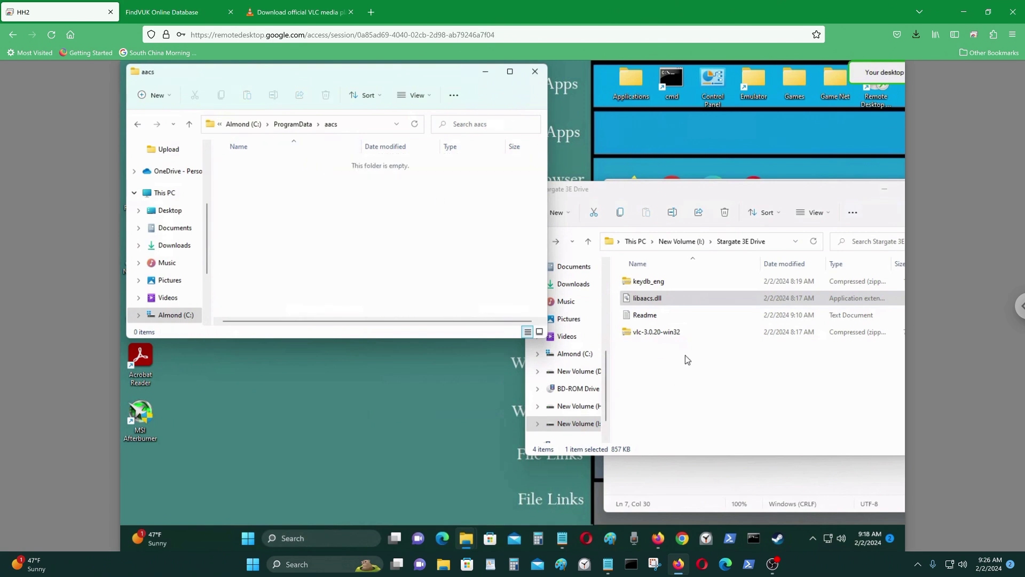
Step: Extract keydb_eng.zip into a keydb folder, then copy keydb.cfg into the aacs folder
{"action": "left_click", "coordinate": [665, 283]}
{"action": "right_click", "coordinate": [644, 286]}
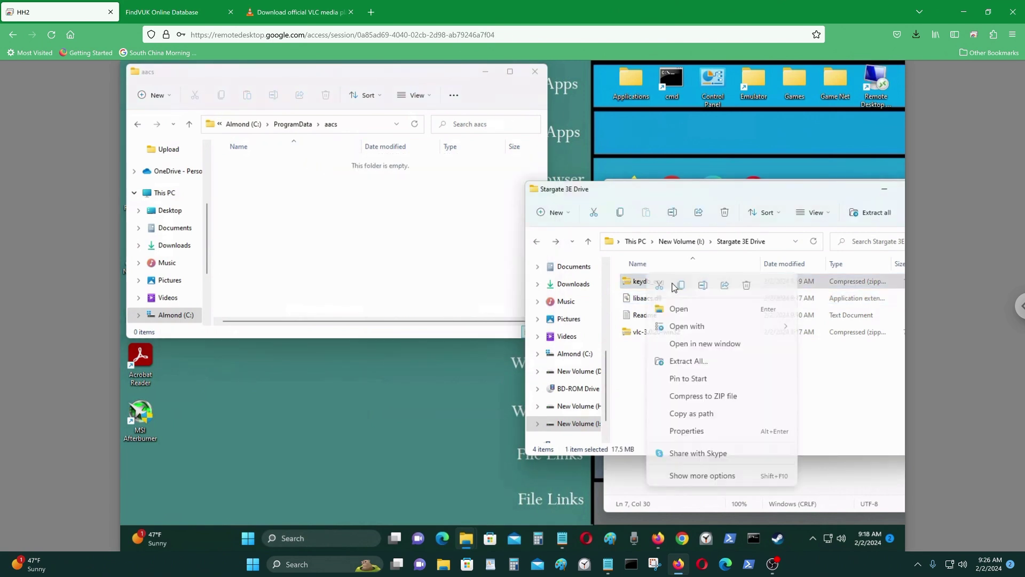
{"action": "mouse_move", "coordinate": [740, 322]}
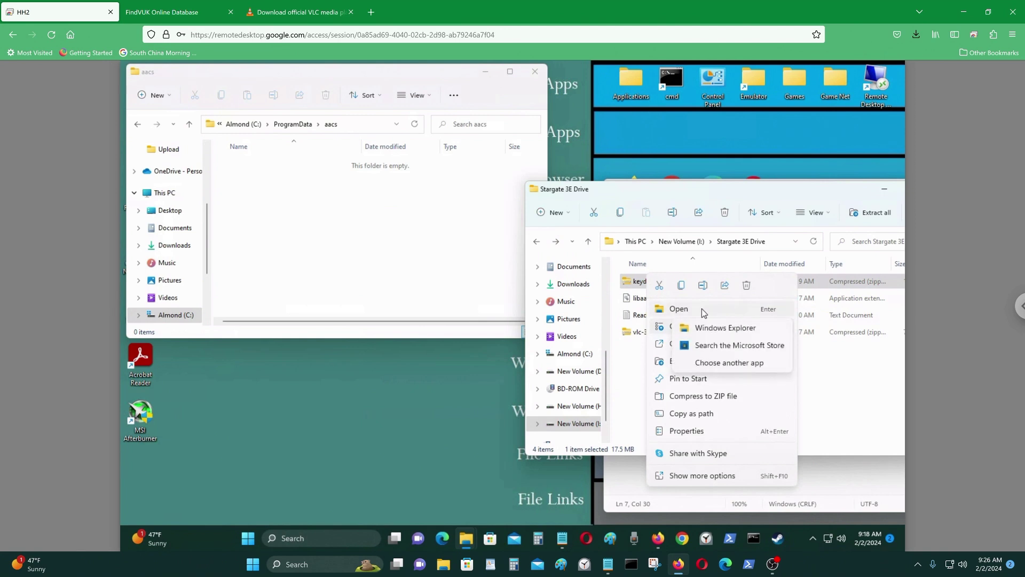
{"action": "left_click", "coordinate": [737, 476]}
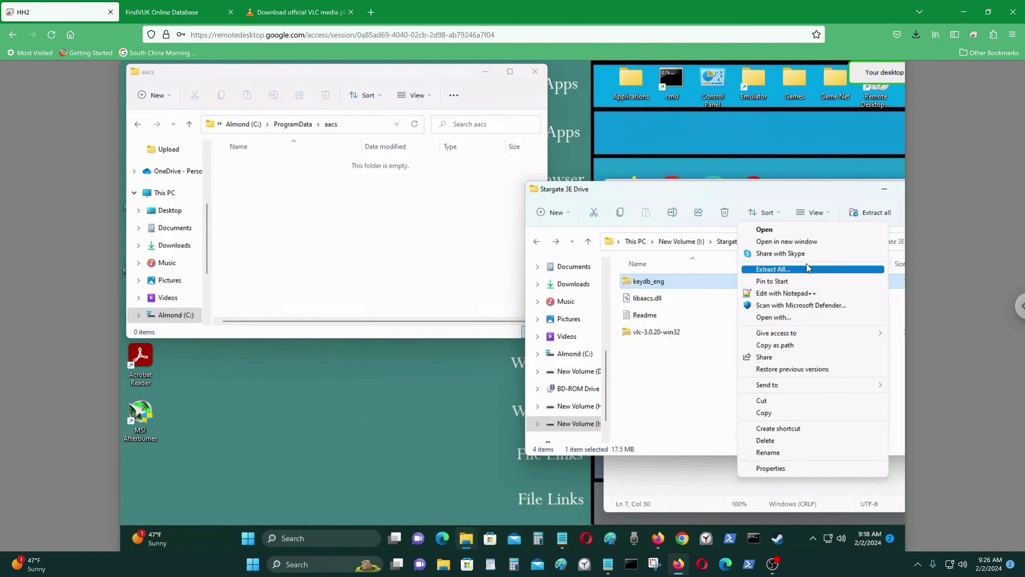
{"action": "left_click", "coordinate": [806, 268]}
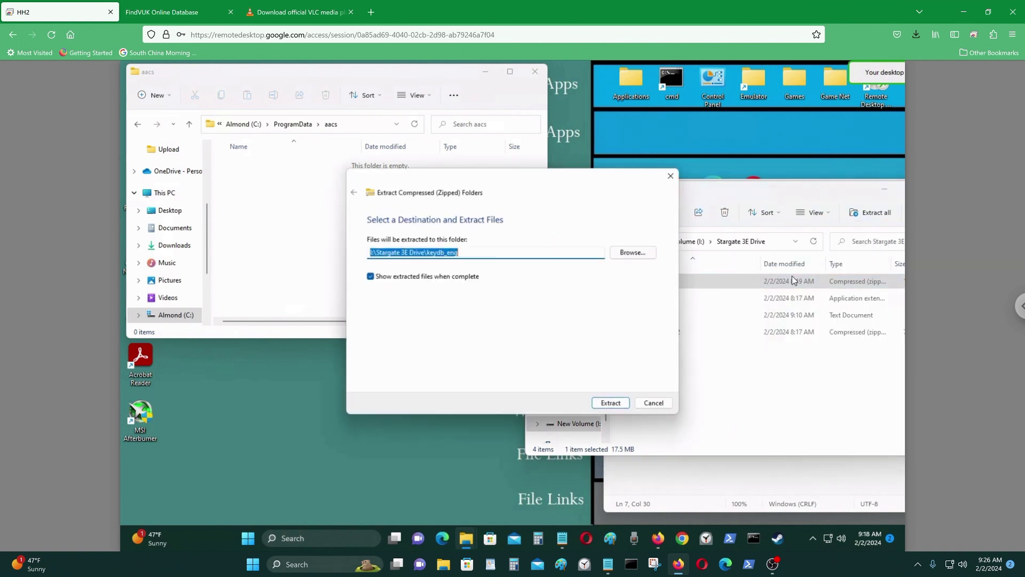
{"action": "left_click", "coordinate": [494, 252]}
{"action": "key", "text": "BackSpace"}
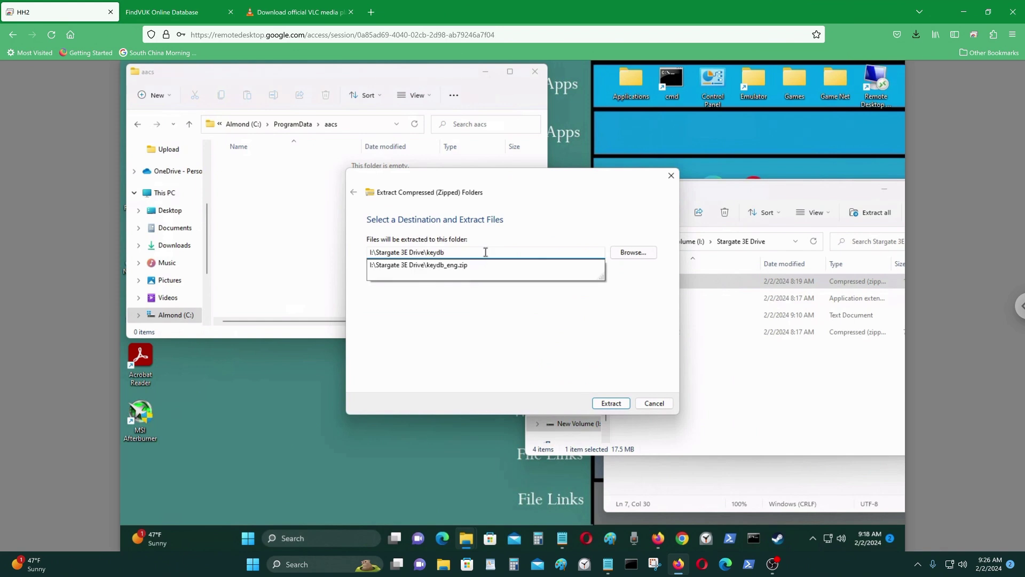
{"action": "left_click", "coordinate": [537, 350]}
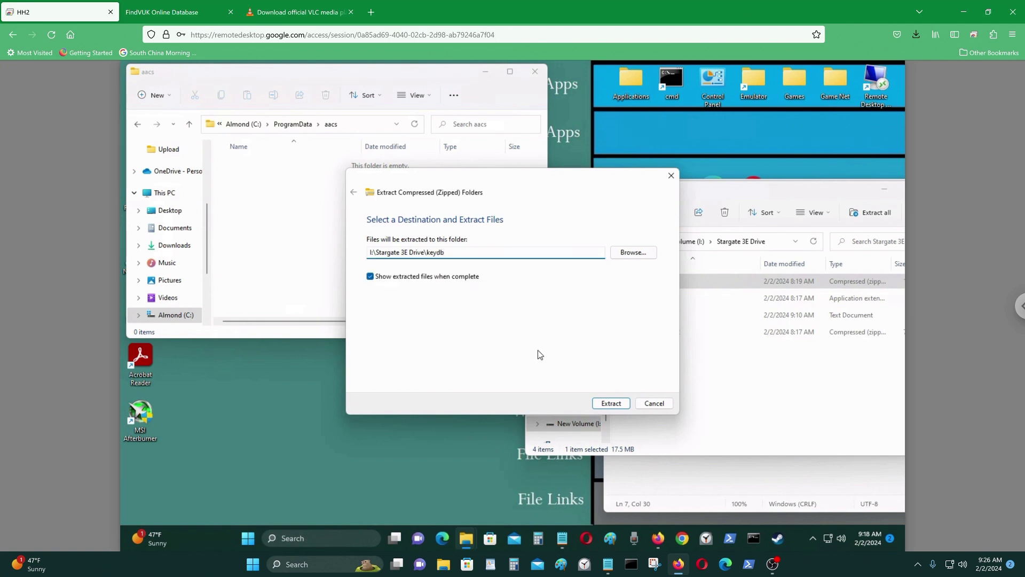
{"action": "left_click", "coordinate": [612, 403]}
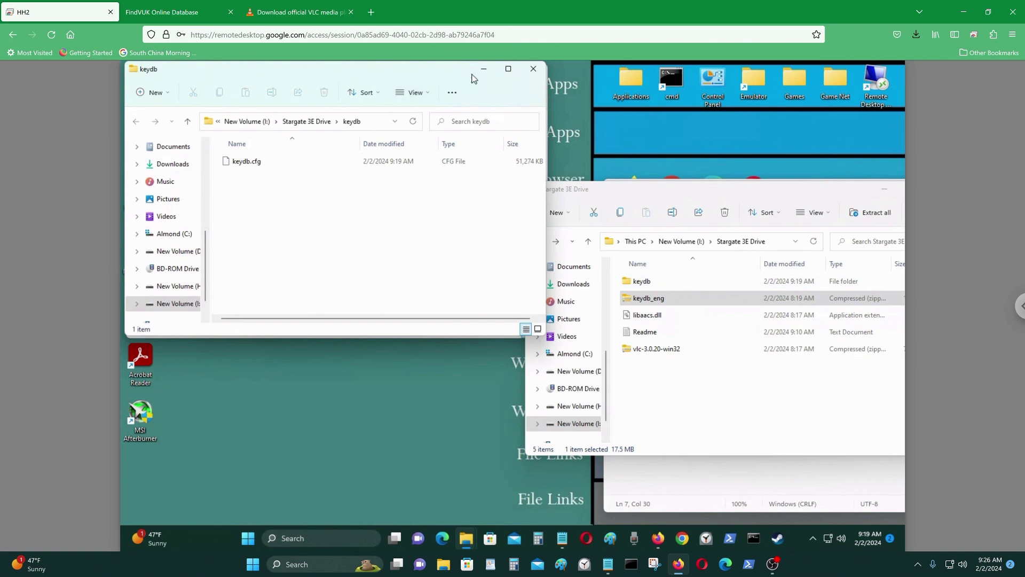
{"action": "left_click_drag", "start_coordinate": [472, 78], "coordinate": [874, 166]}
{"action": "left_click_drag", "start_coordinate": [675, 249], "coordinate": [339, 248]}
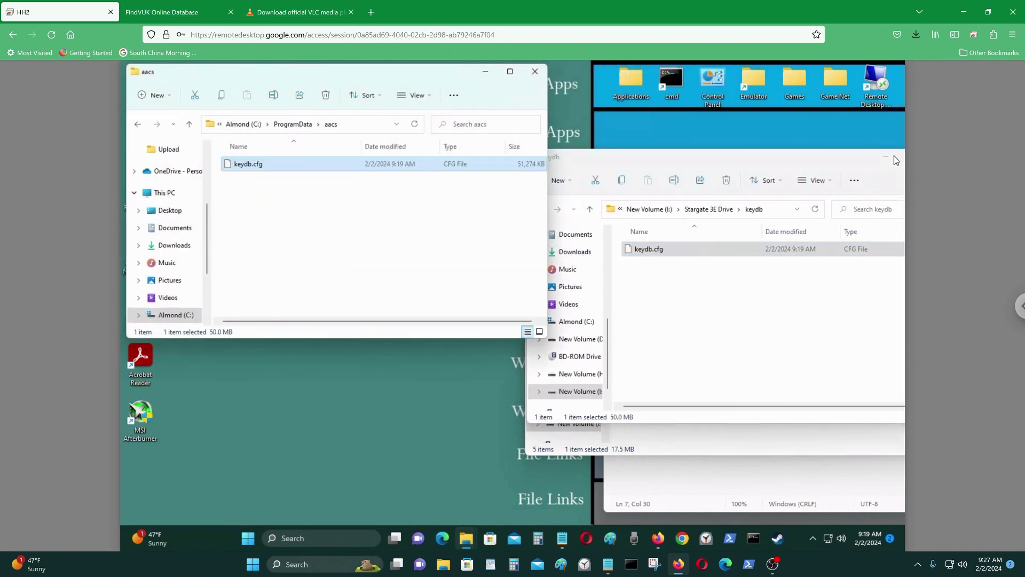
Step: Close the keydb window and go to C:\Program Files\videolan\vlc, selecting the vlc application
{"action": "left_click_drag", "start_coordinate": [853, 159], "coordinate": [505, 162]}
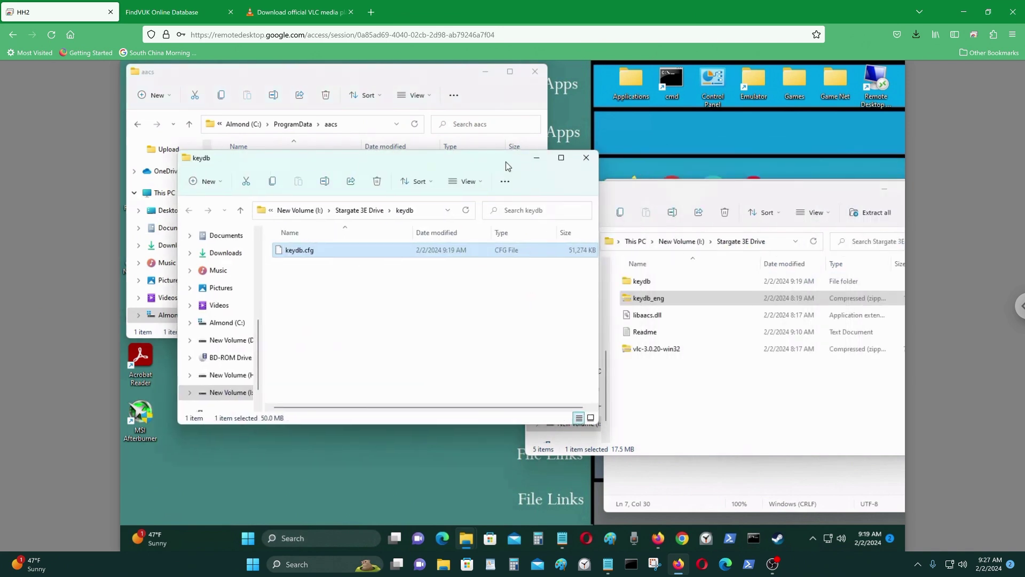
{"action": "left_click", "coordinate": [585, 158]}
{"action": "left_click", "coordinate": [138, 124]}
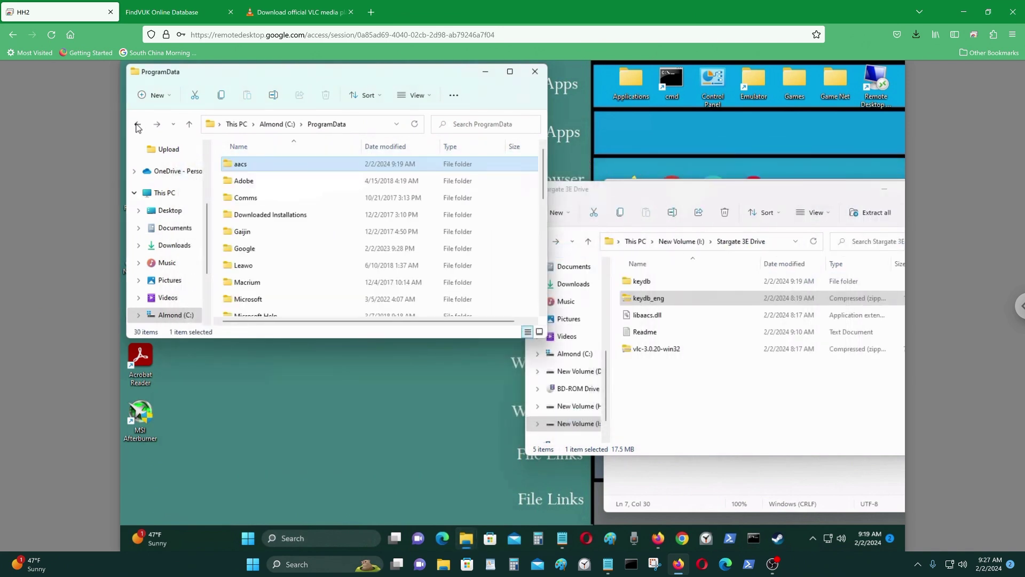
{"action": "left_click", "coordinate": [138, 126]}
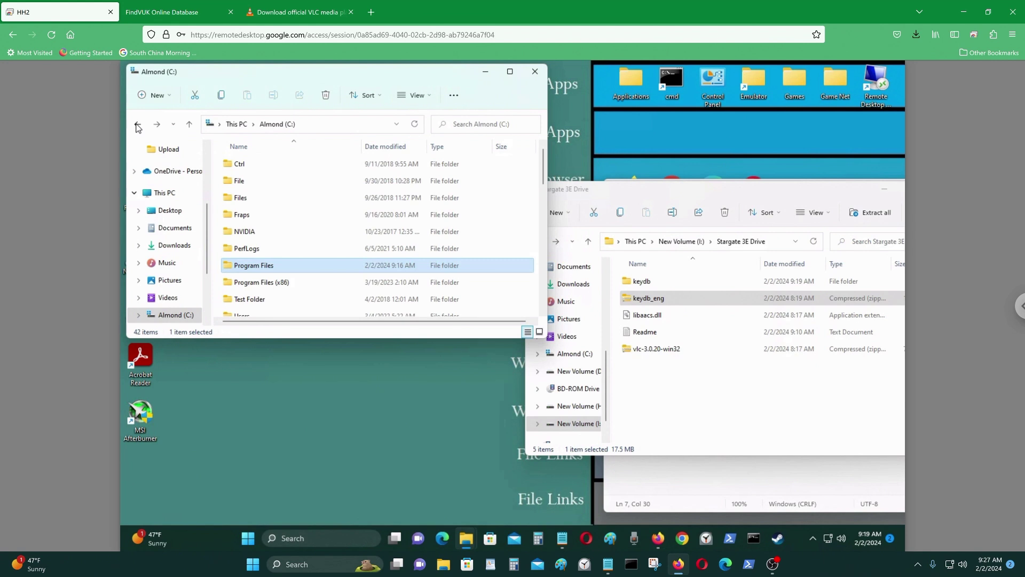
{"action": "double_click", "coordinate": [279, 269]}
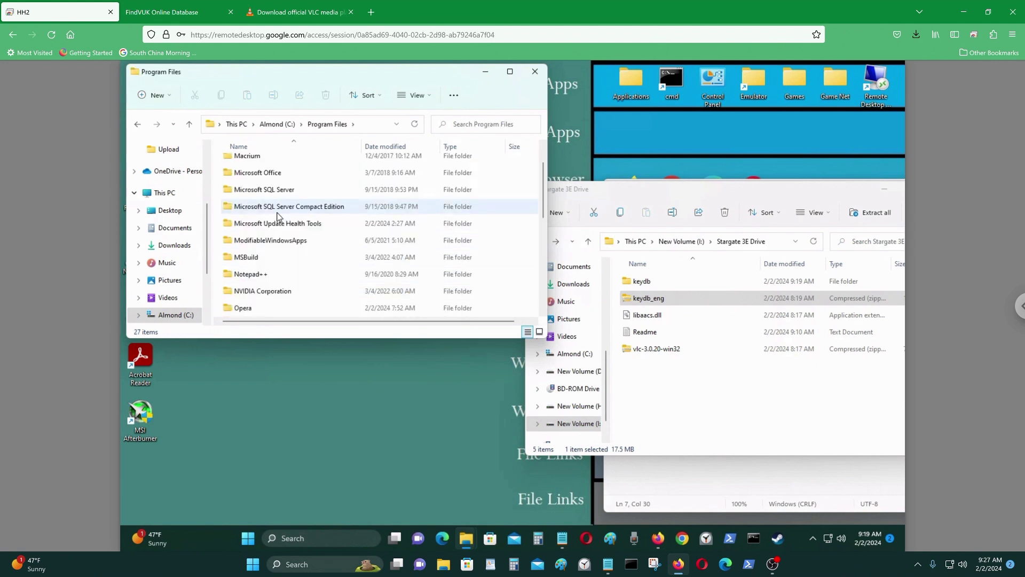
{"action": "scroll", "coordinate": [278, 230], "scroll_direction": "down", "scroll_amount": 5}
{"action": "double_click", "coordinate": [264, 190]}
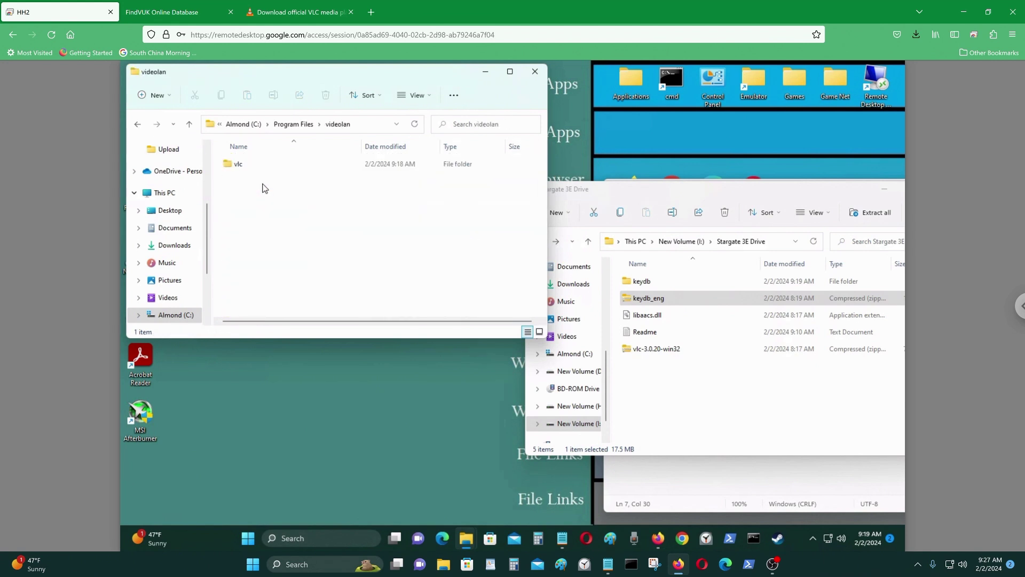
{"action": "double_click", "coordinate": [260, 167]}
{"action": "scroll", "coordinate": [281, 199], "scroll_direction": "down", "scroll_amount": 3}
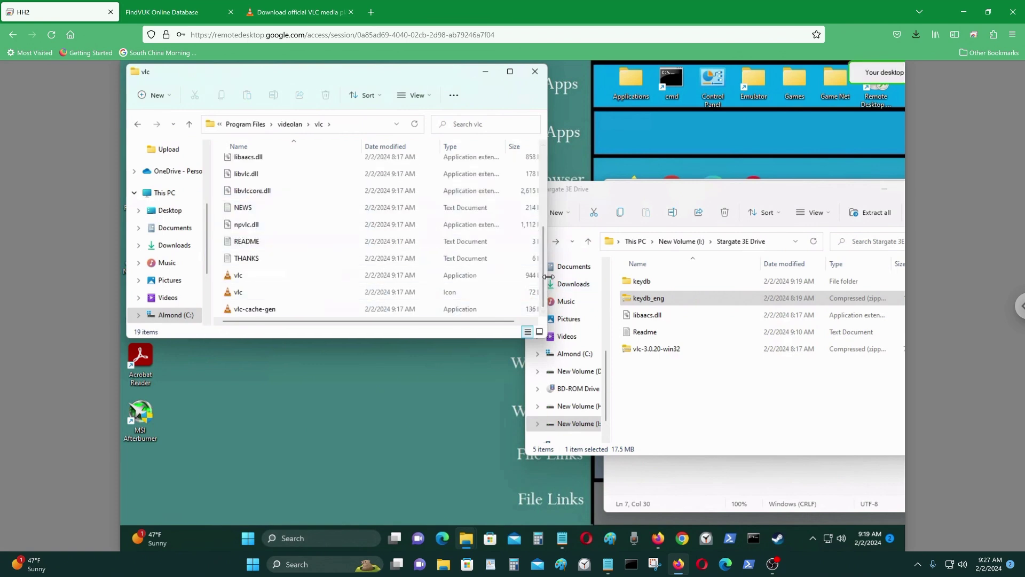
{"action": "left_click_drag", "start_coordinate": [547, 294], "coordinate": [651, 294]}
{"action": "left_click", "coordinate": [255, 287]}
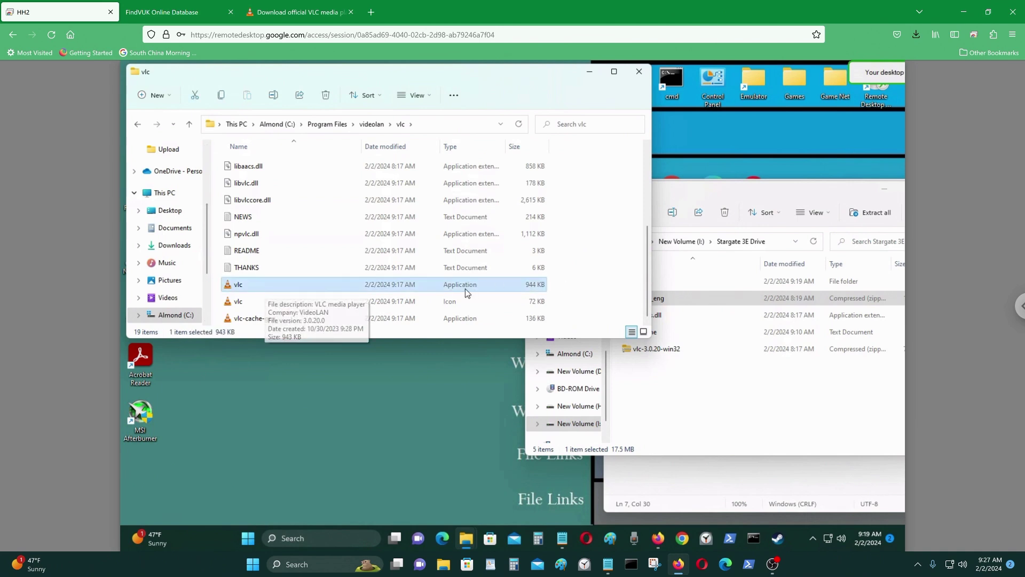
Step: Send vlc to the desktop as a shortcut from the extended context menu
{"action": "right_click", "coordinate": [271, 286]}
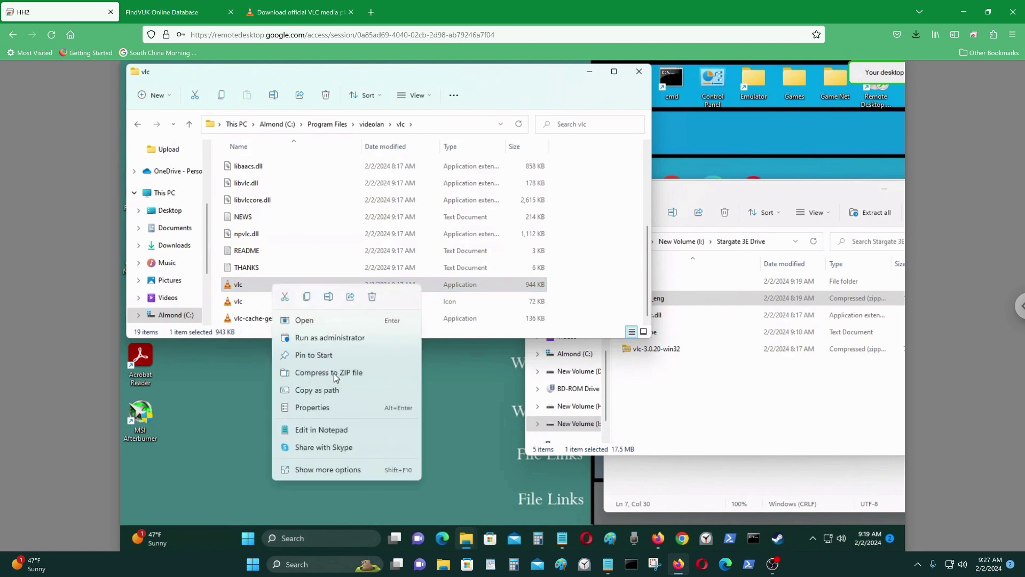
{"action": "left_click", "coordinate": [342, 469]}
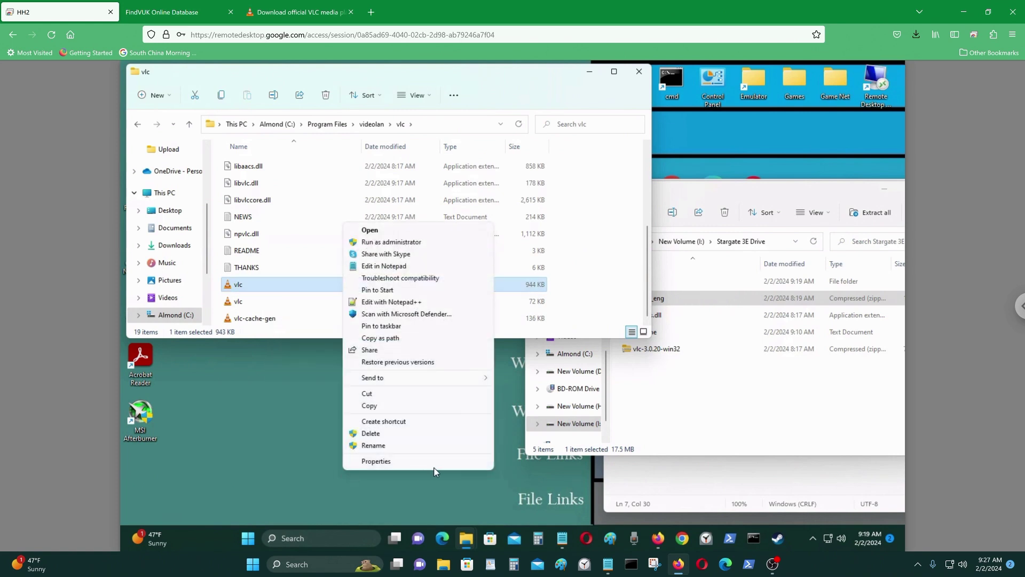
{"action": "mouse_move", "coordinate": [453, 376]}
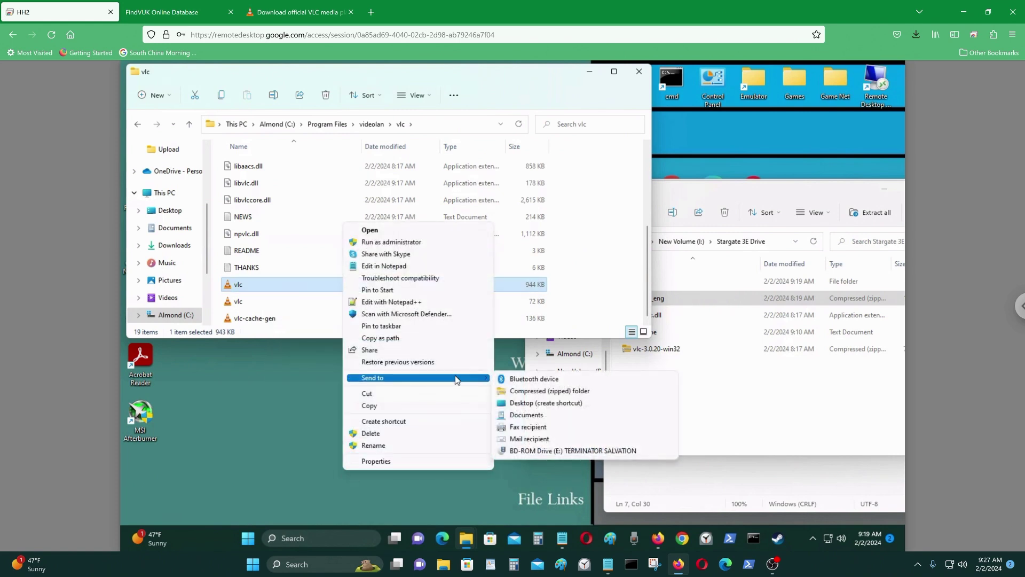
{"action": "left_click", "coordinate": [548, 410]}
Step: Close the vlc, Stargate 3E Drive and Readme notes windows to reveal the desktop
{"action": "left_click", "coordinate": [639, 71]}
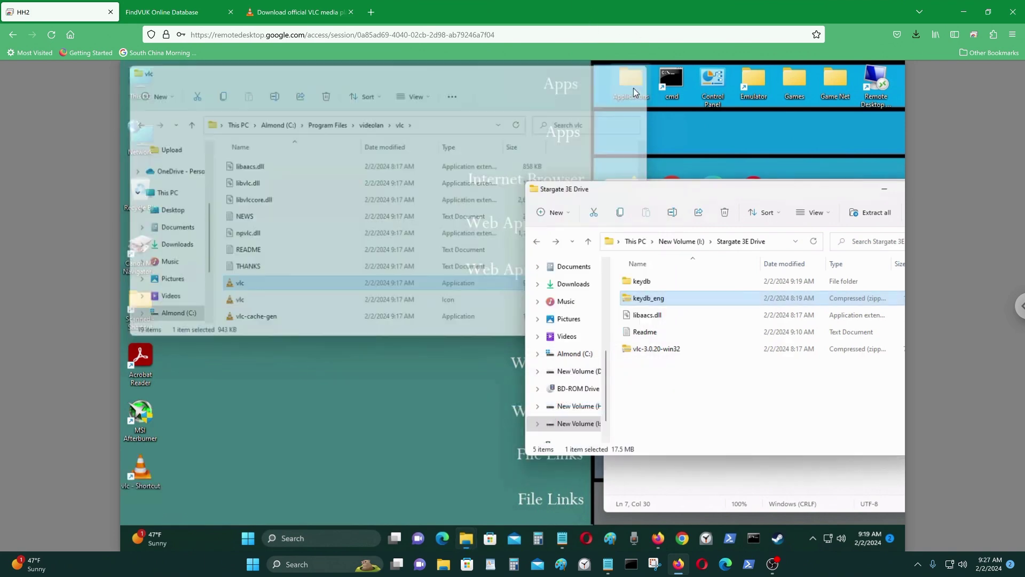
{"action": "left_click_drag", "start_coordinate": [644, 188], "coordinate": [272, 187]}
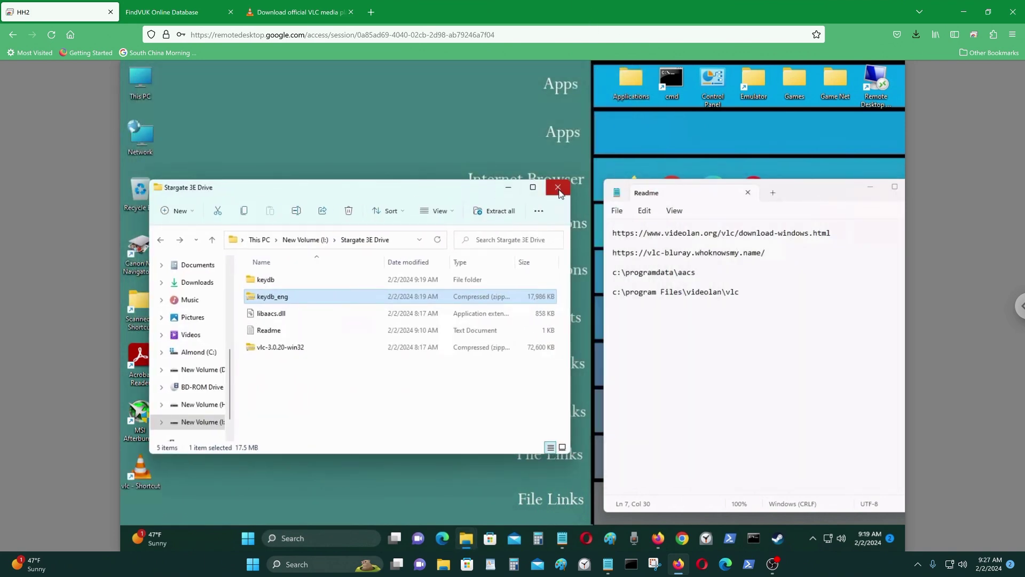
{"action": "left_click", "coordinate": [558, 187]}
{"action": "left_click_drag", "start_coordinate": [858, 187], "coordinate": [810, 187]}
{"action": "left_click", "coordinate": [872, 188]}
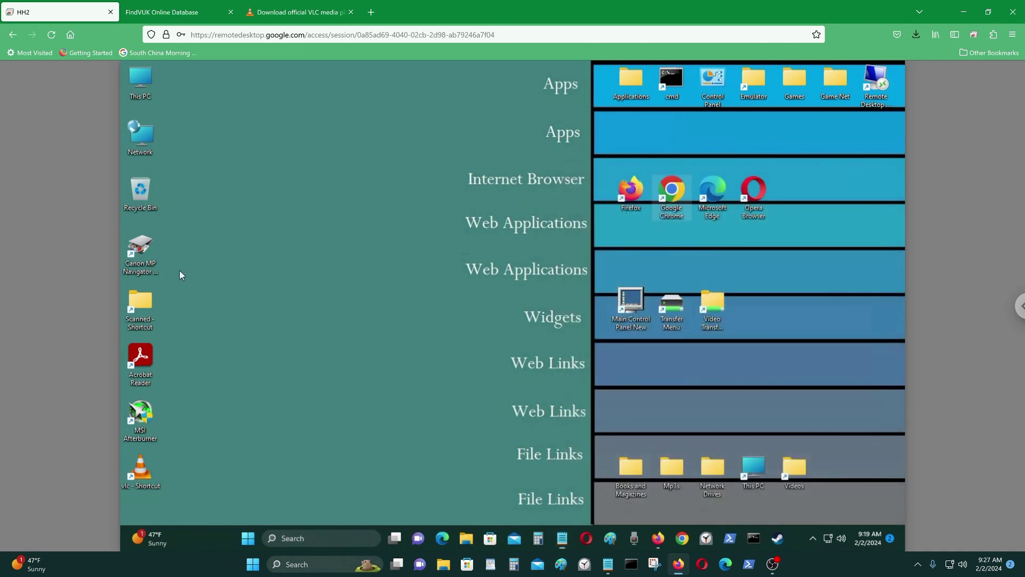
Step: Rename the vlc shortcut to 'VLC Blu-ray' and place it in the Apps row
{"action": "left_click_drag", "start_coordinate": [270, 461], "coordinate": [429, 264]}
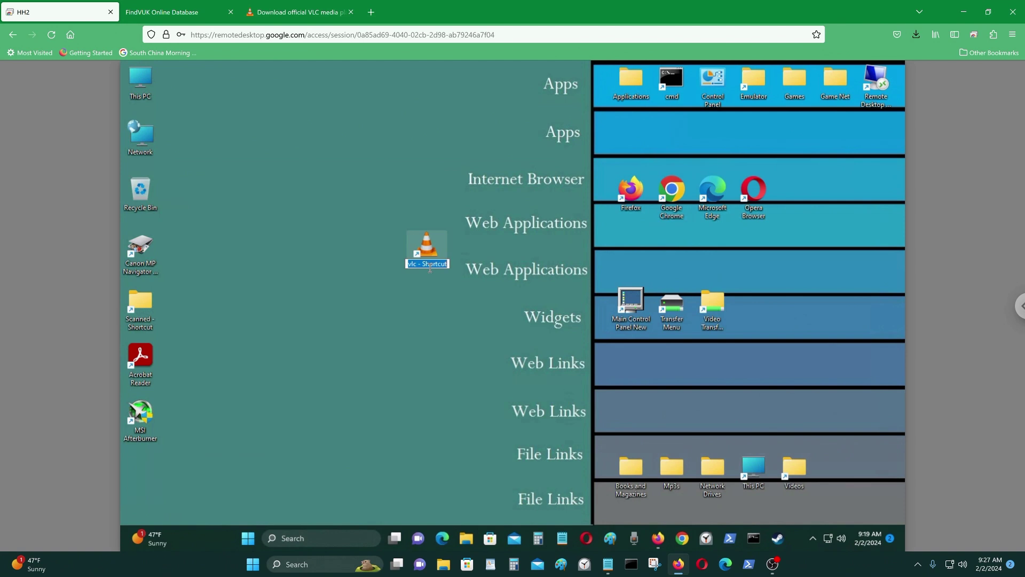
{"action": "key", "text": "BackSpace"}
{"action": "type", "text": "VLC Blu-ray"}
{"action": "left_click_drag", "start_coordinate": [435, 240], "coordinate": [628, 135]}
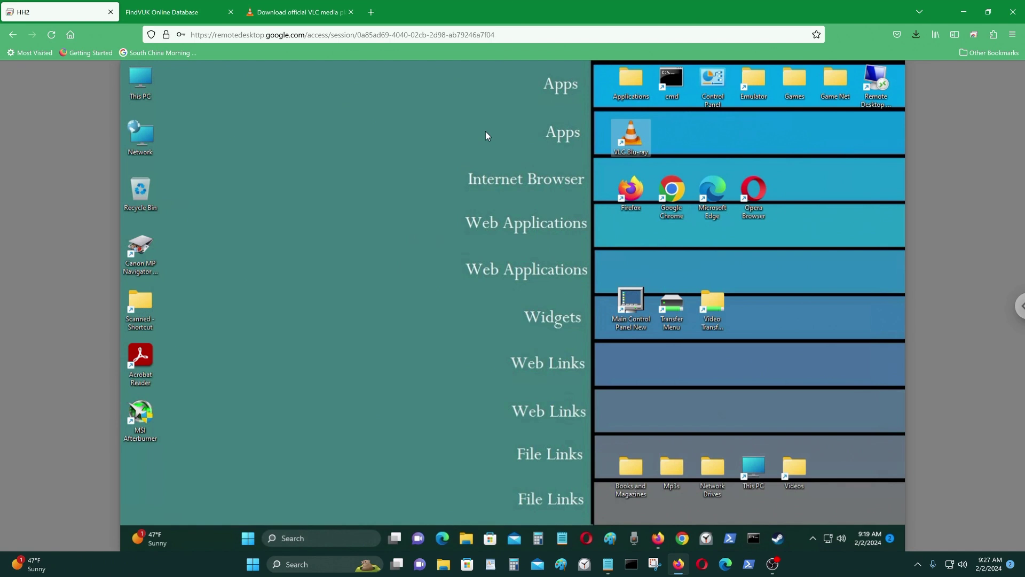
Step: Launch VLC from the VLC Blu-ray shortcut, run it anyway past SmartScreen, and maximize it
{"action": "double_click", "coordinate": [632, 137]}
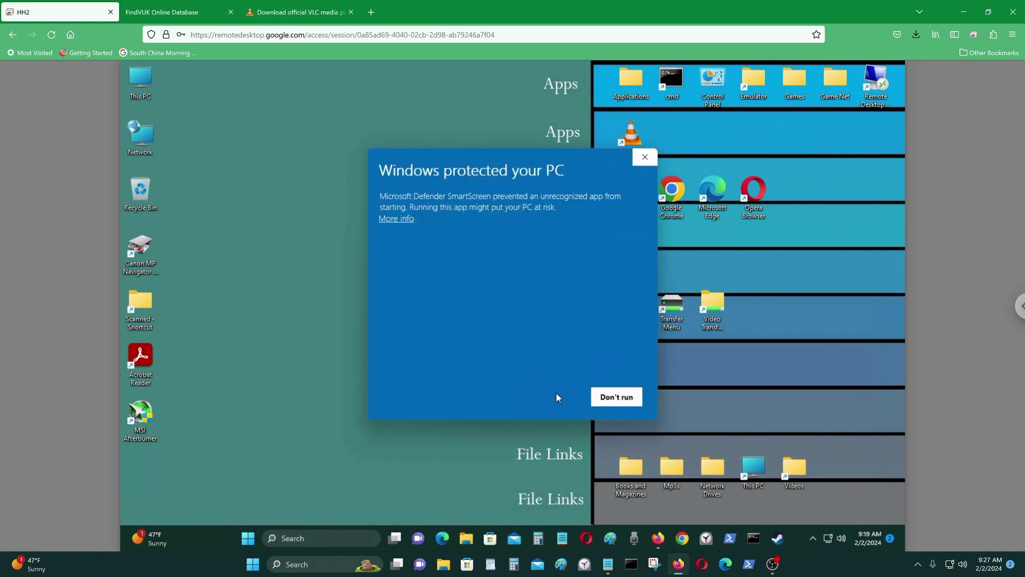
{"action": "left_click", "coordinate": [405, 219]}
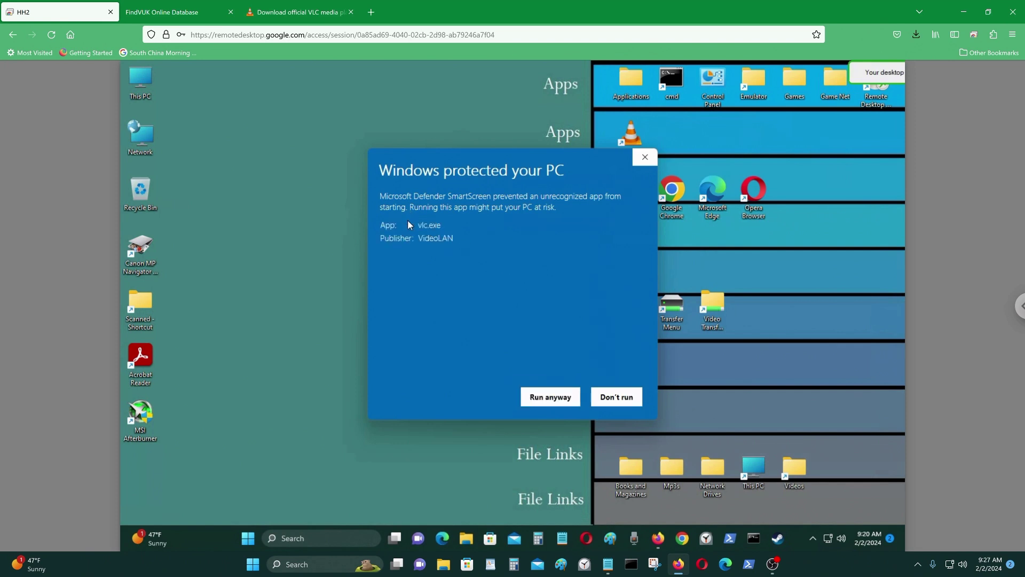
{"action": "left_click", "coordinate": [550, 397]}
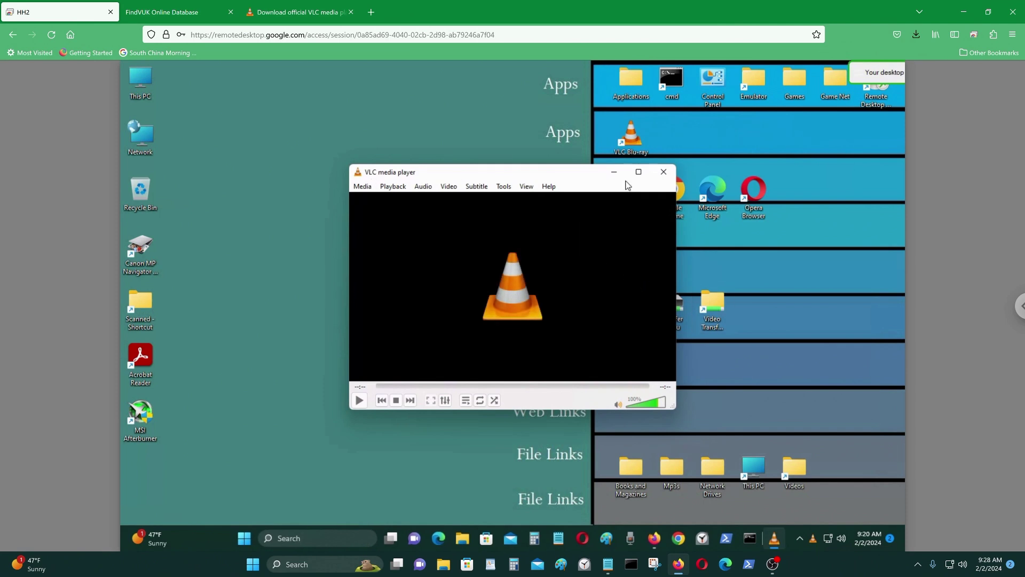
{"action": "left_click", "coordinate": [638, 171]}
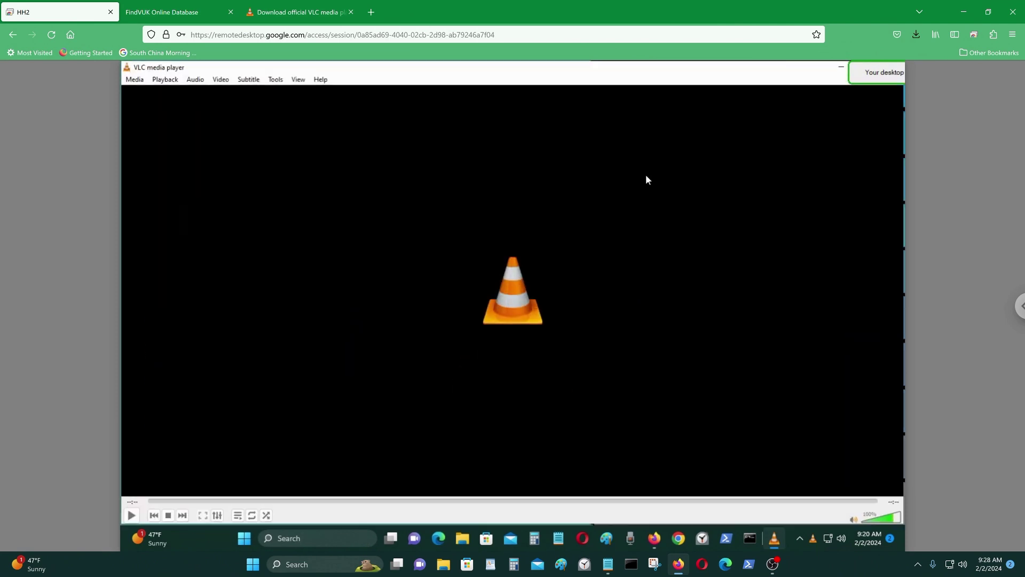
Step: Open the disc in Media > Open Disc with Blu-ray selected and play it
{"action": "left_click", "coordinate": [134, 80]}
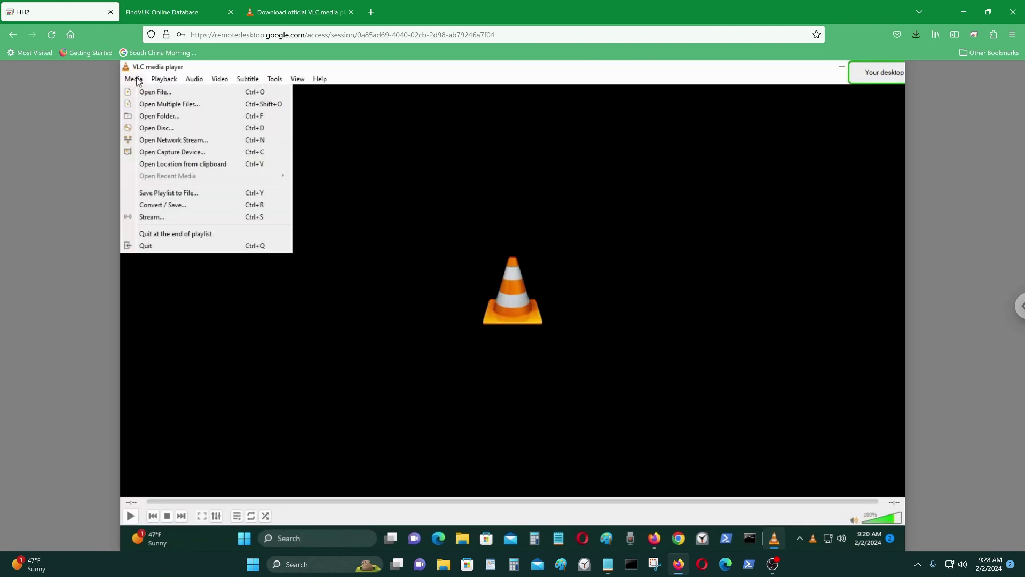
{"action": "left_click", "coordinate": [171, 128]}
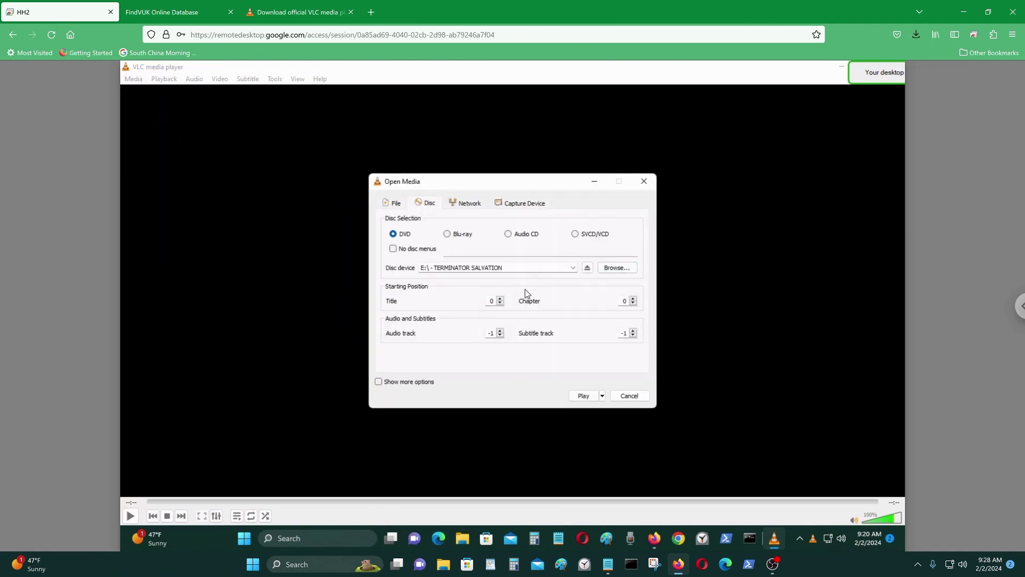
{"action": "left_click", "coordinate": [448, 234]}
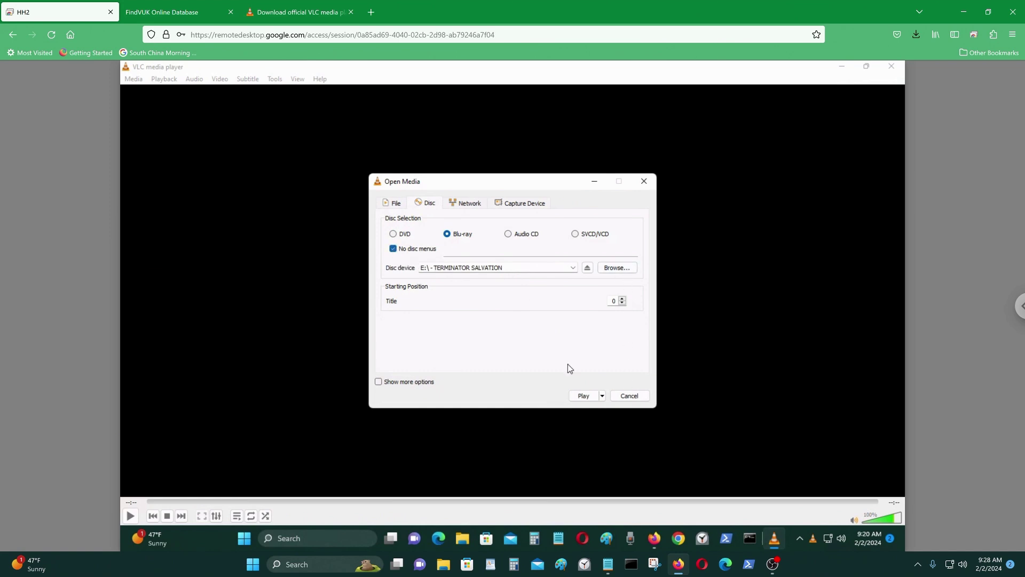
{"action": "left_click", "coordinate": [582, 395]}
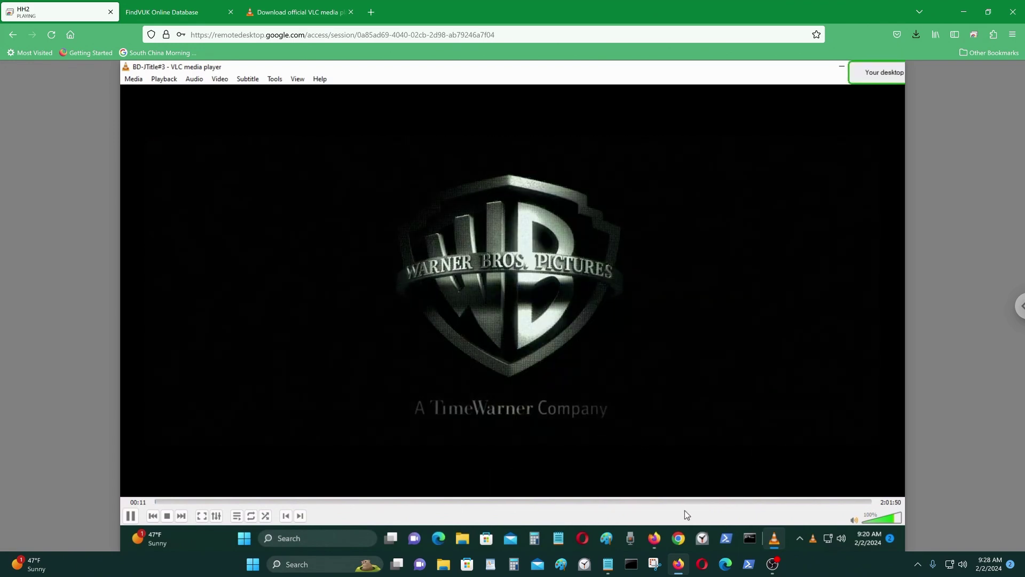
Step: Seek the film to about 1:36:41, pause it, and close VLC
{"action": "left_click", "coordinate": [724, 502]}
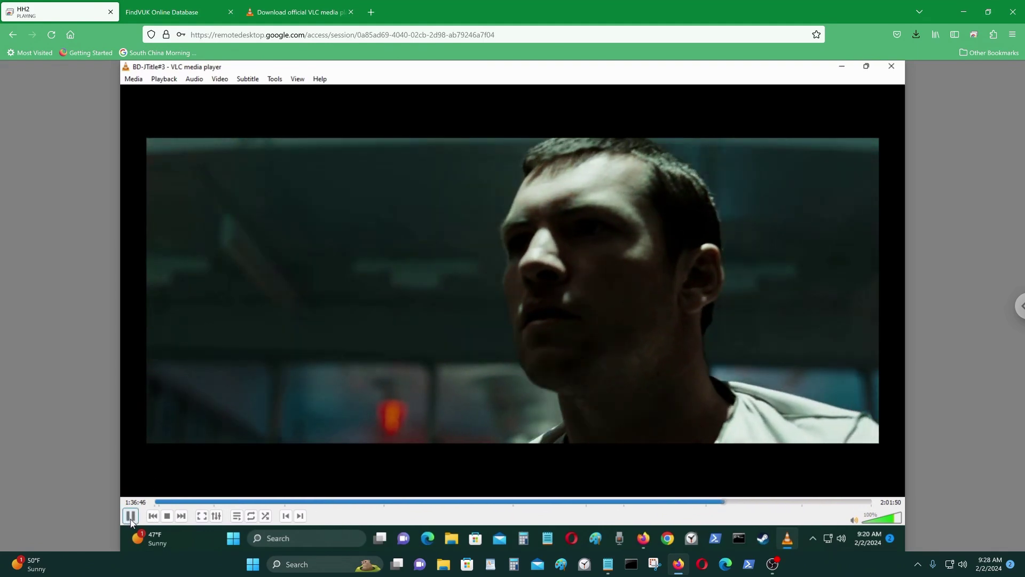
{"action": "left_click", "coordinate": [131, 518]}
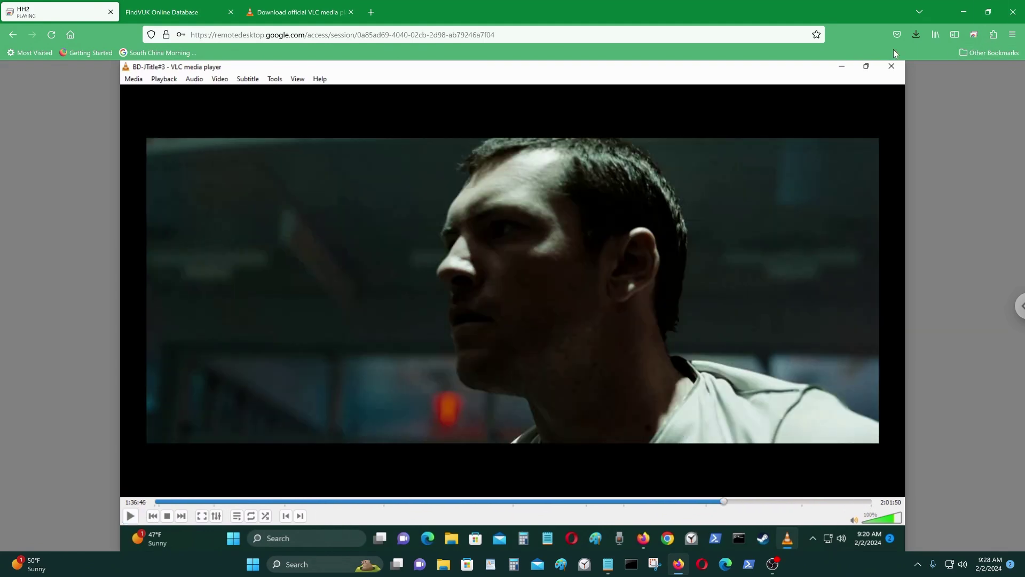
{"action": "left_click", "coordinate": [891, 66]}
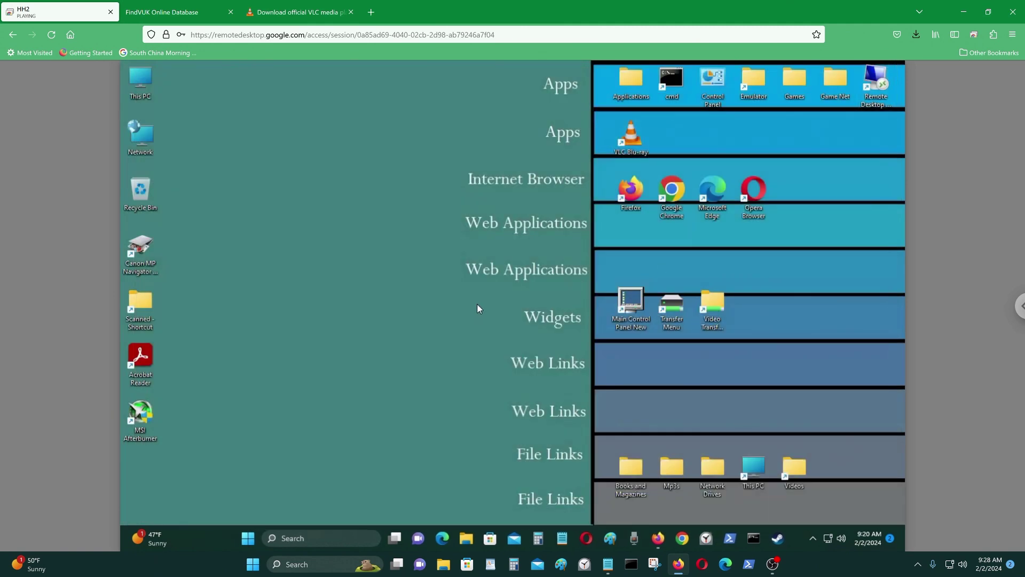